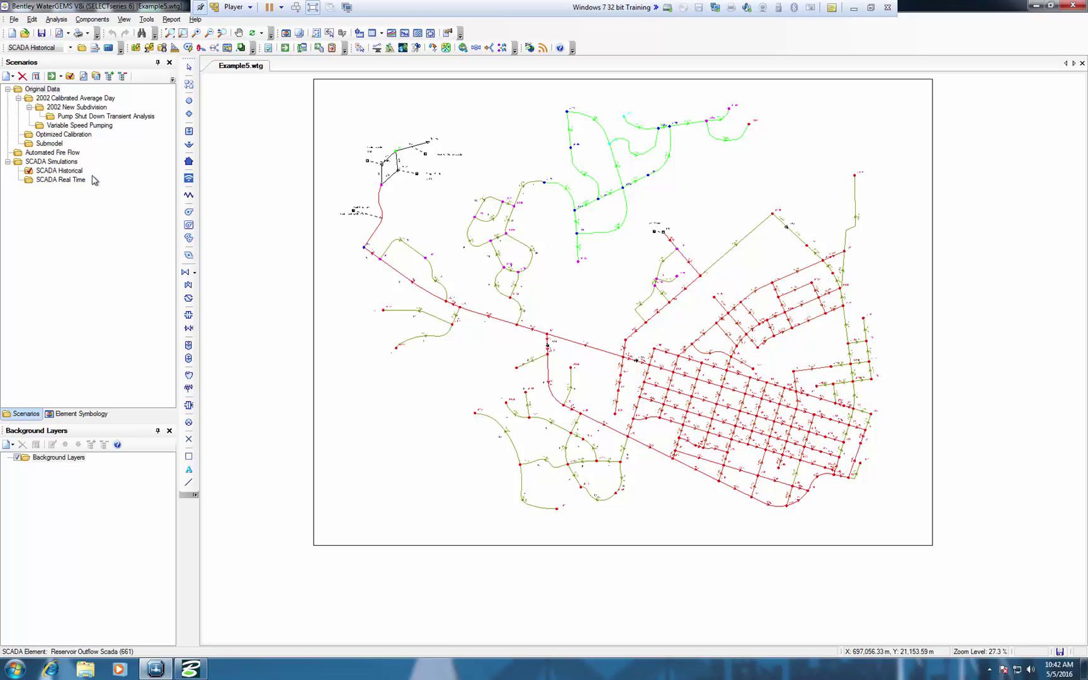
Step: Compute the SCADA Historical scenario, and close the calculation summary and user notifications
click(286, 47)
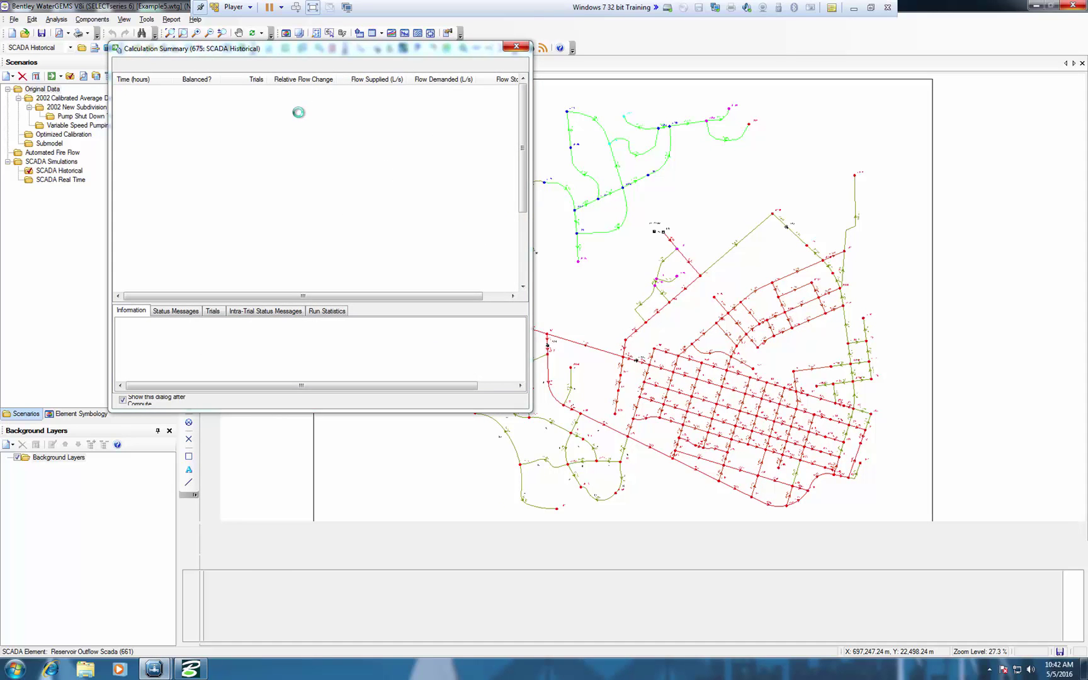
drag(521, 104, 521, 55)
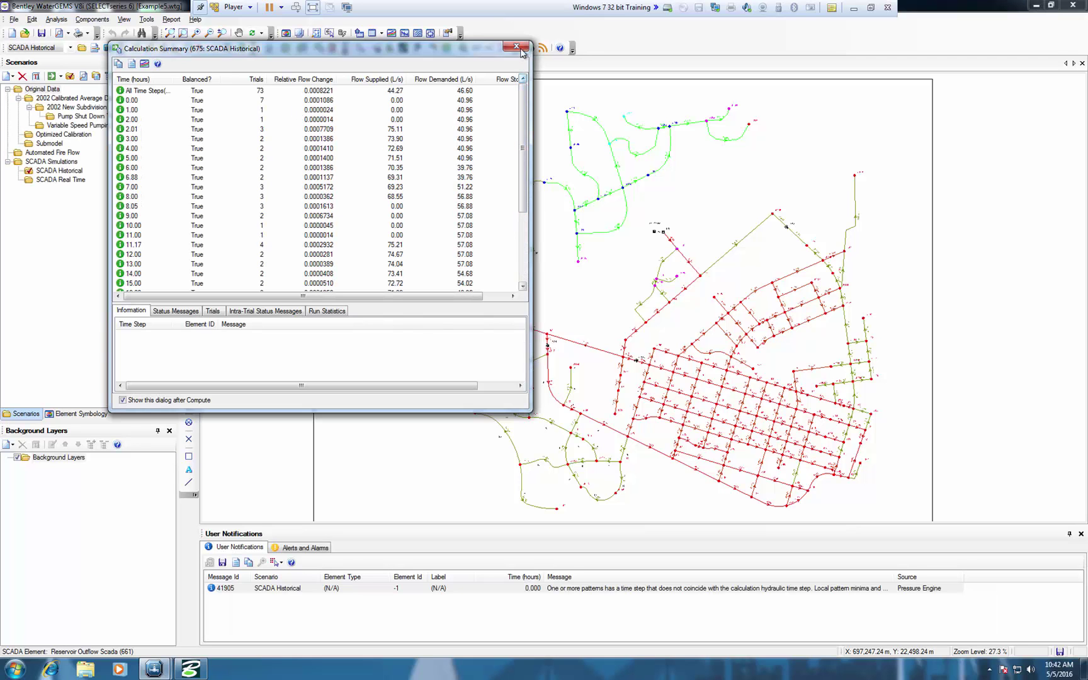
click(518, 48)
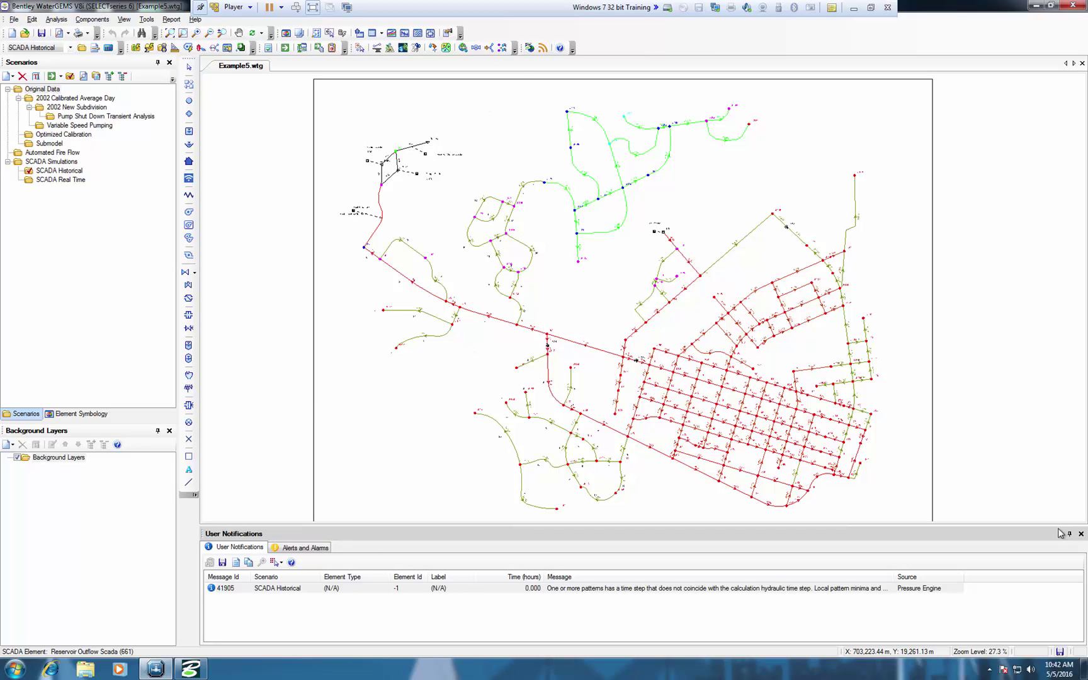
click(1081, 534)
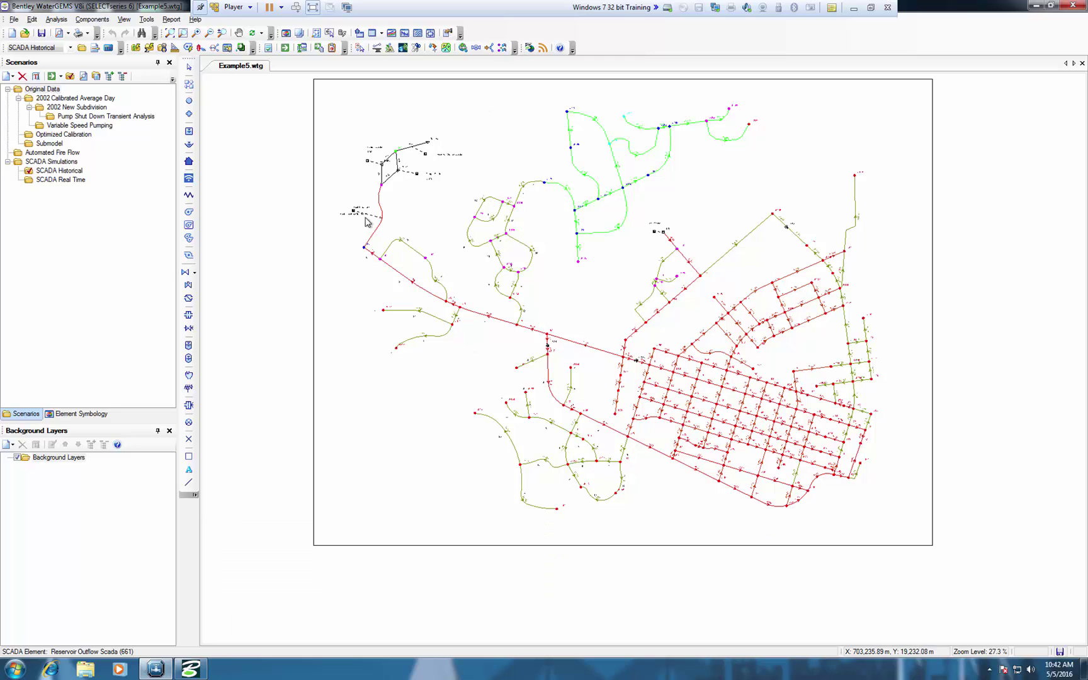
Step: Examine the Real Time Flow SCADA element on pipe P-6 and the symbology defined for SCADA elements
scroll(364, 229, up, 2)
scroll(364, 229, up, 5)
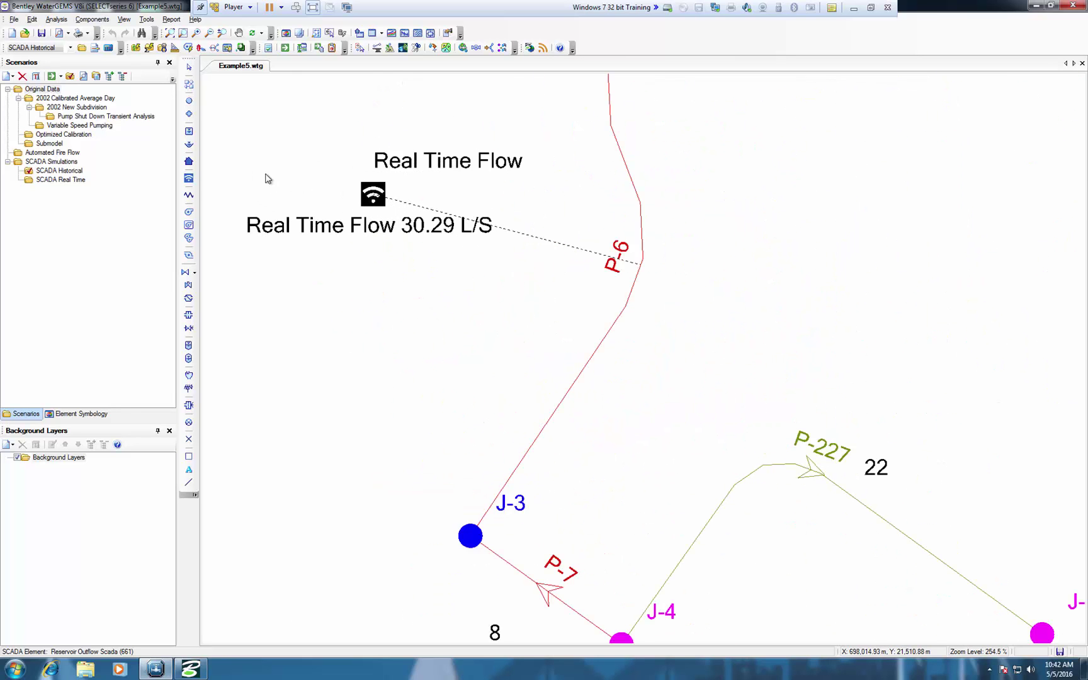
click(76, 414)
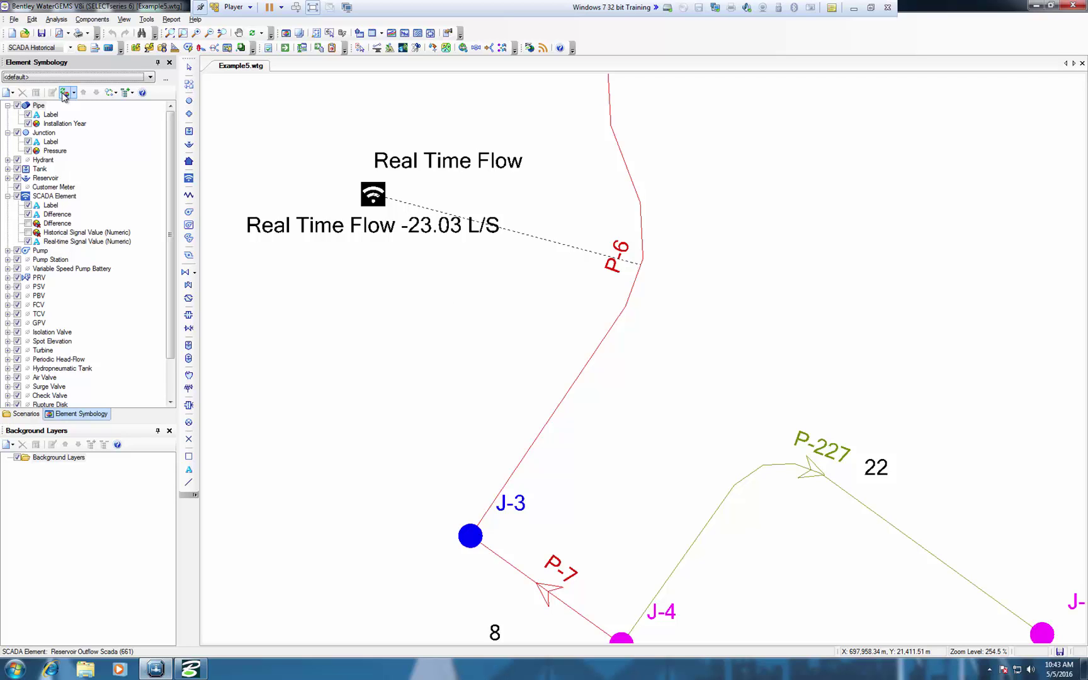
click(26, 413)
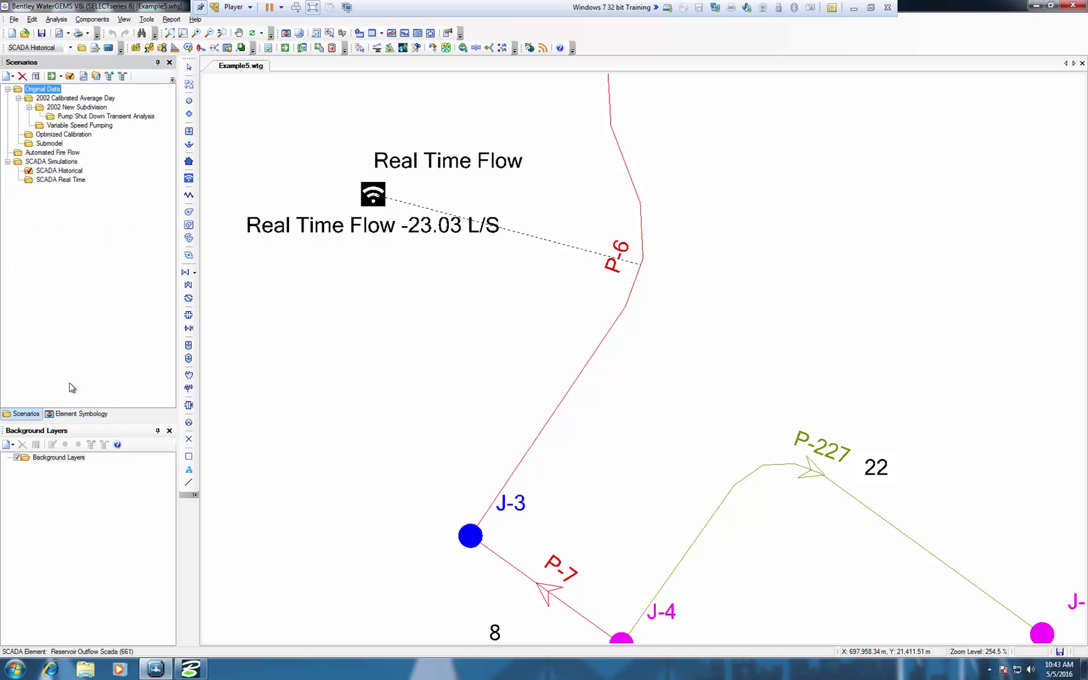
Step: Graph the Reservoir Outflow Scada element to compare modelled flow with the historical signal, and close the graph
scroll(502, 162, down, 4)
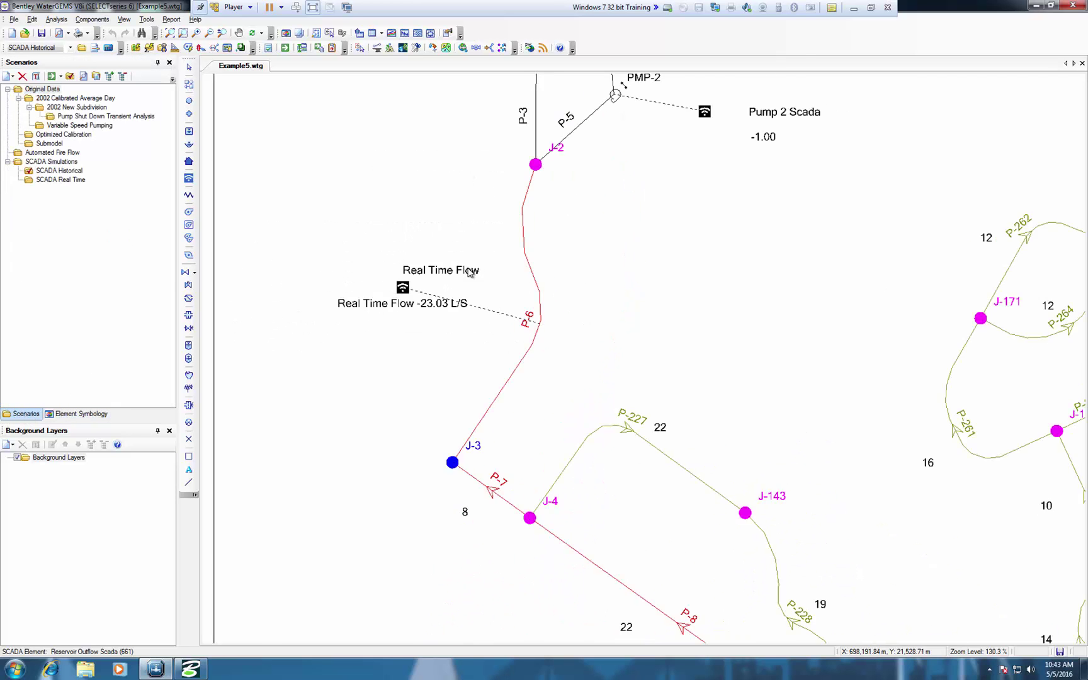
drag(597, 182, 527, 368)
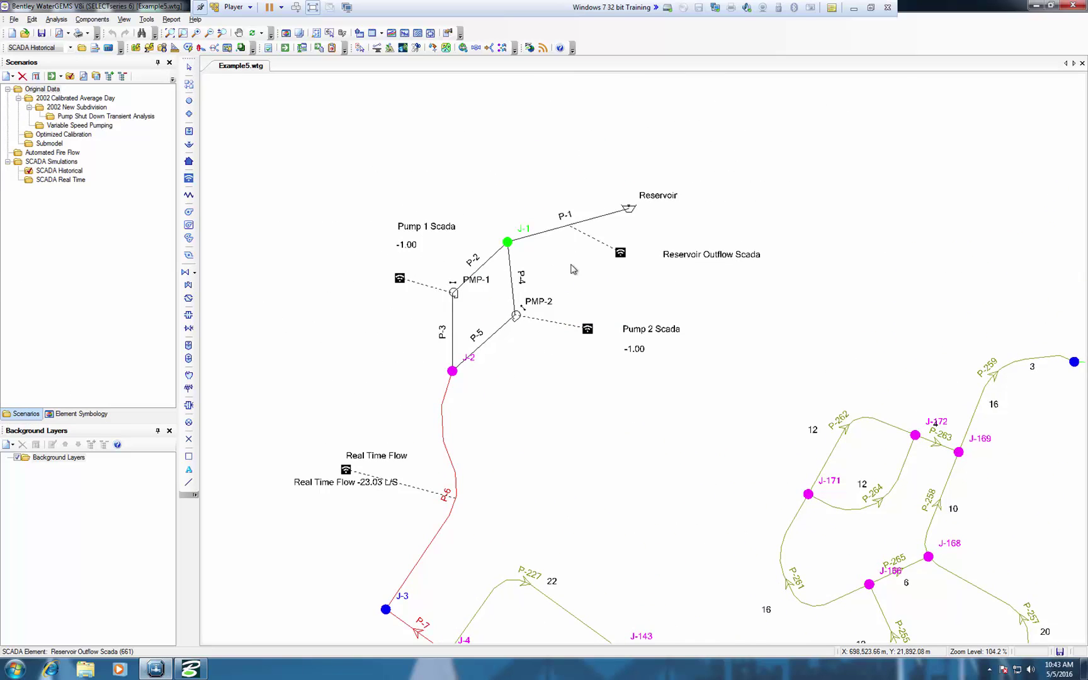
scroll(601, 246, up, 4)
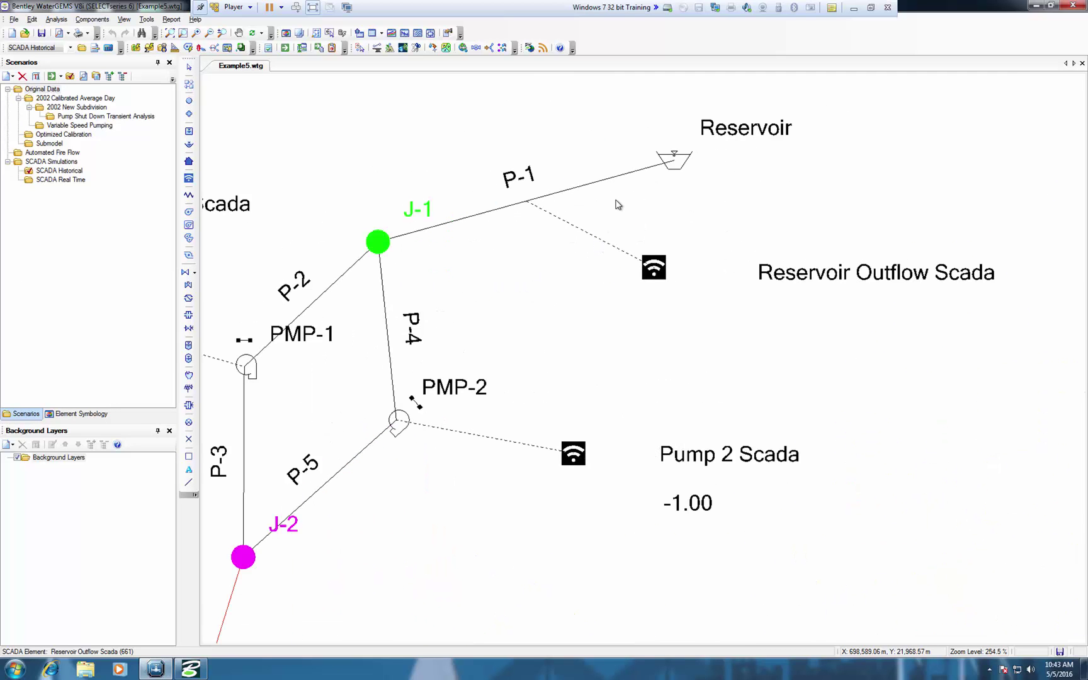
click(553, 194)
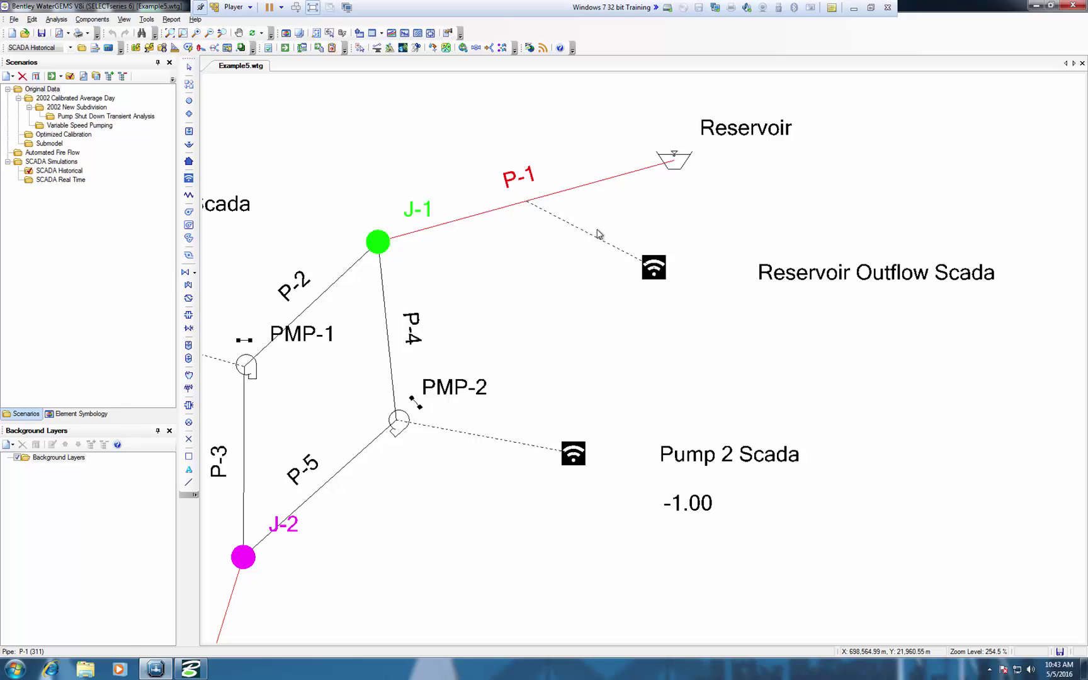
right_click(655, 269)
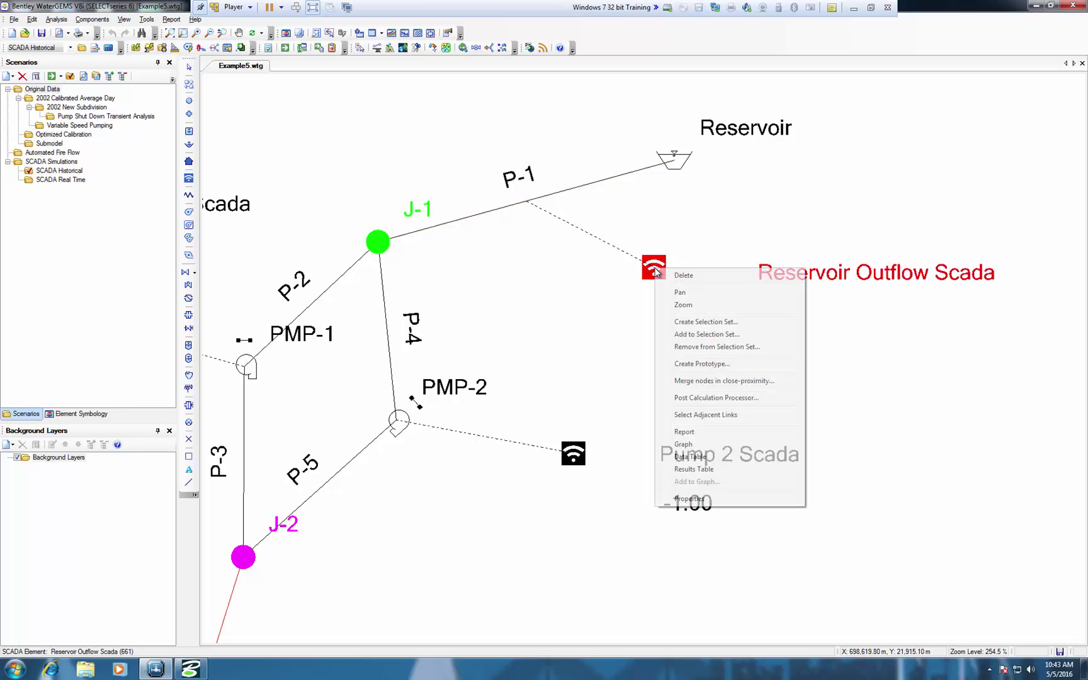
click(683, 444)
click(511, 351)
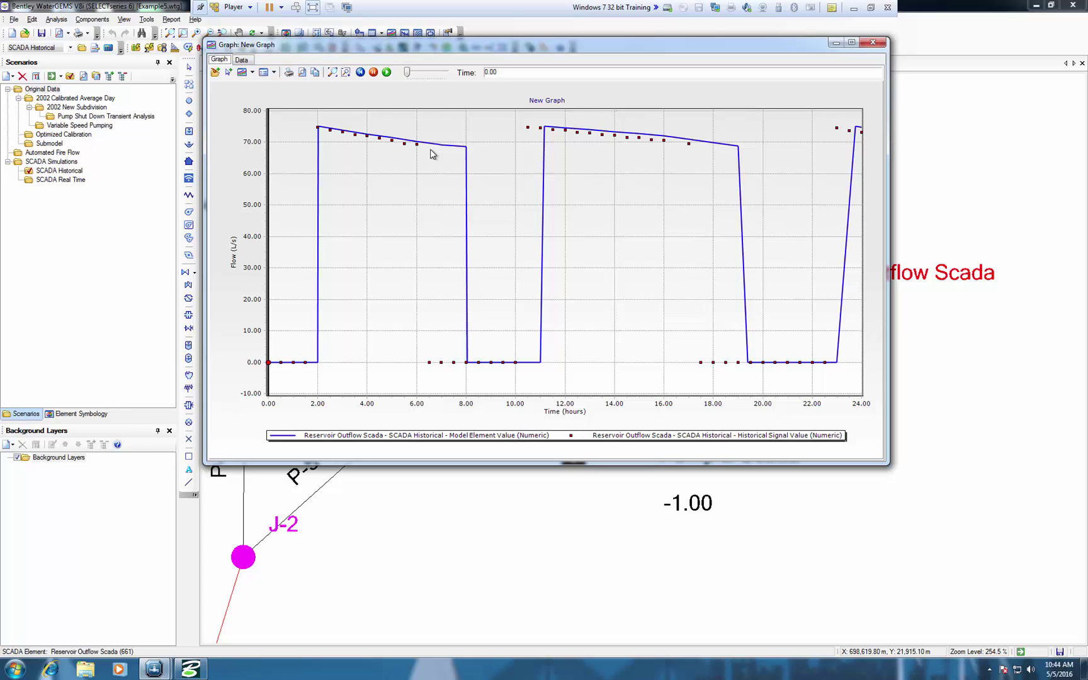
click(872, 43)
Step: Import historical initial settings for 9/1/2007 12:00:00 AM into the current scenario through the SCADAConnect Simulator
scroll(547, 180, down, 3)
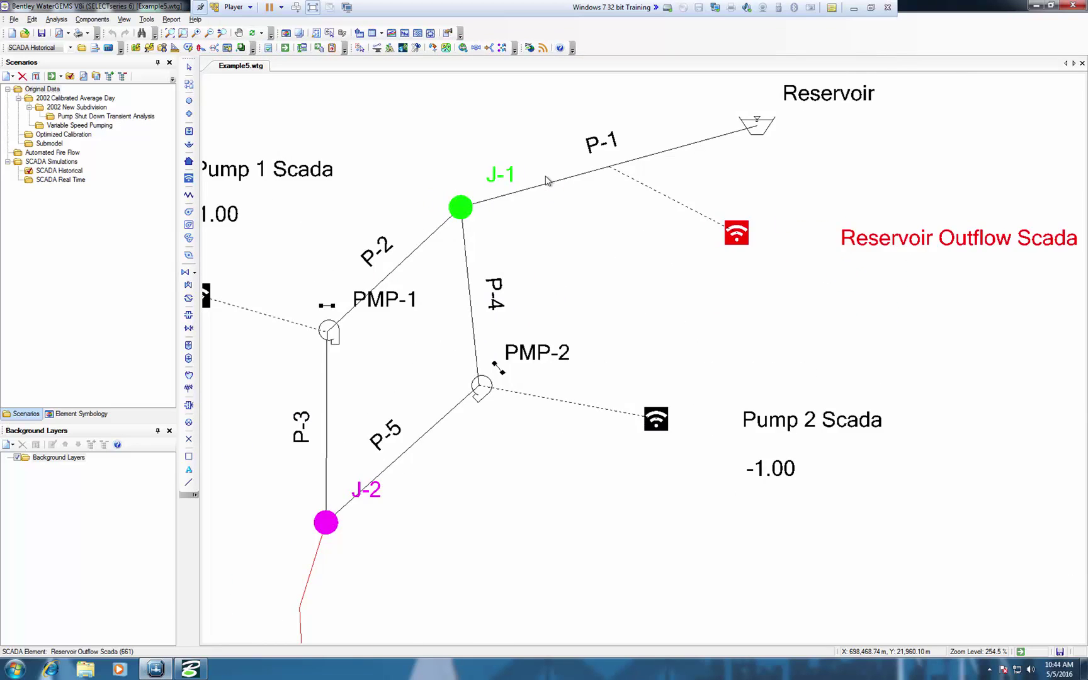
scroll(546, 181, down, 4)
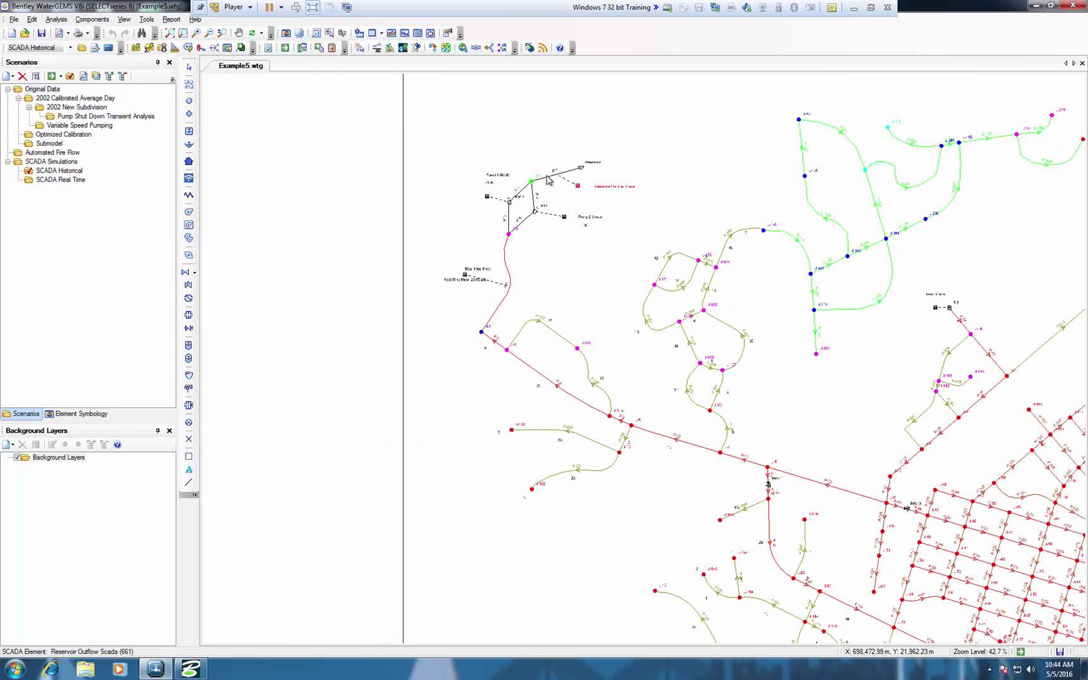
scroll(547, 181, down, 2)
scroll(547, 181, down, 2)
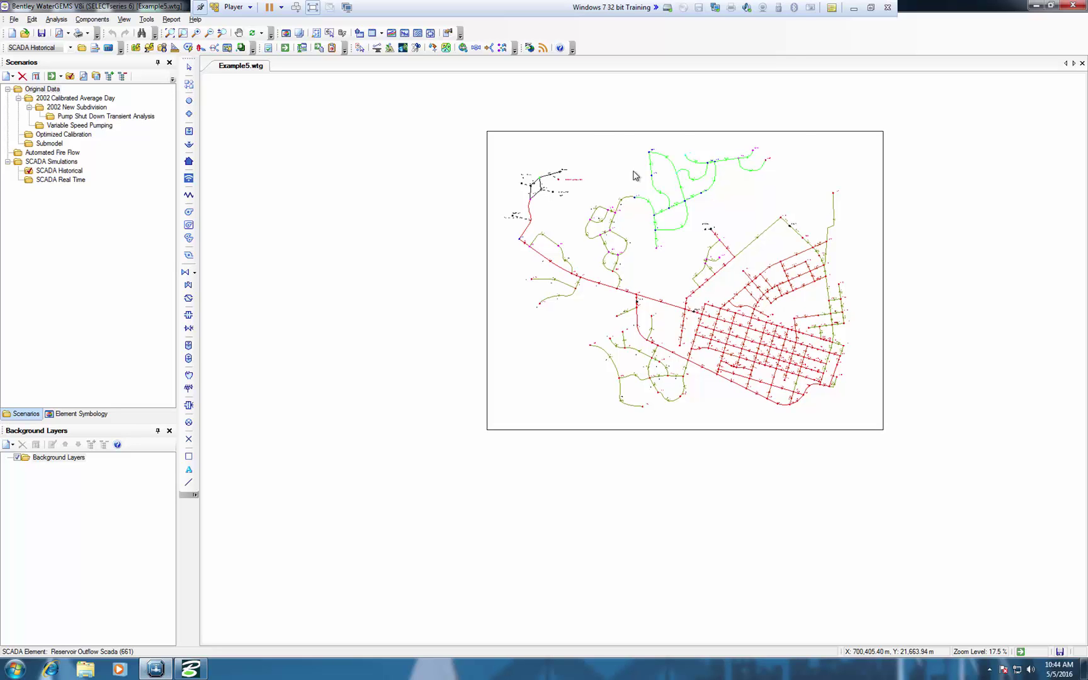
drag(631, 170, 549, 140)
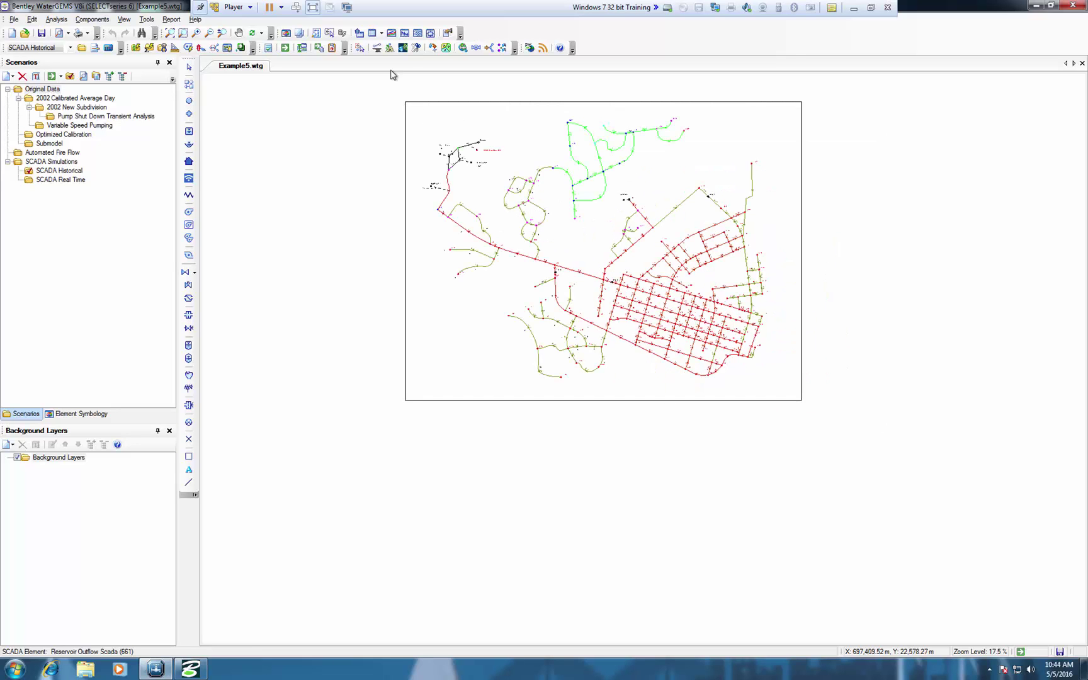
click(402, 48)
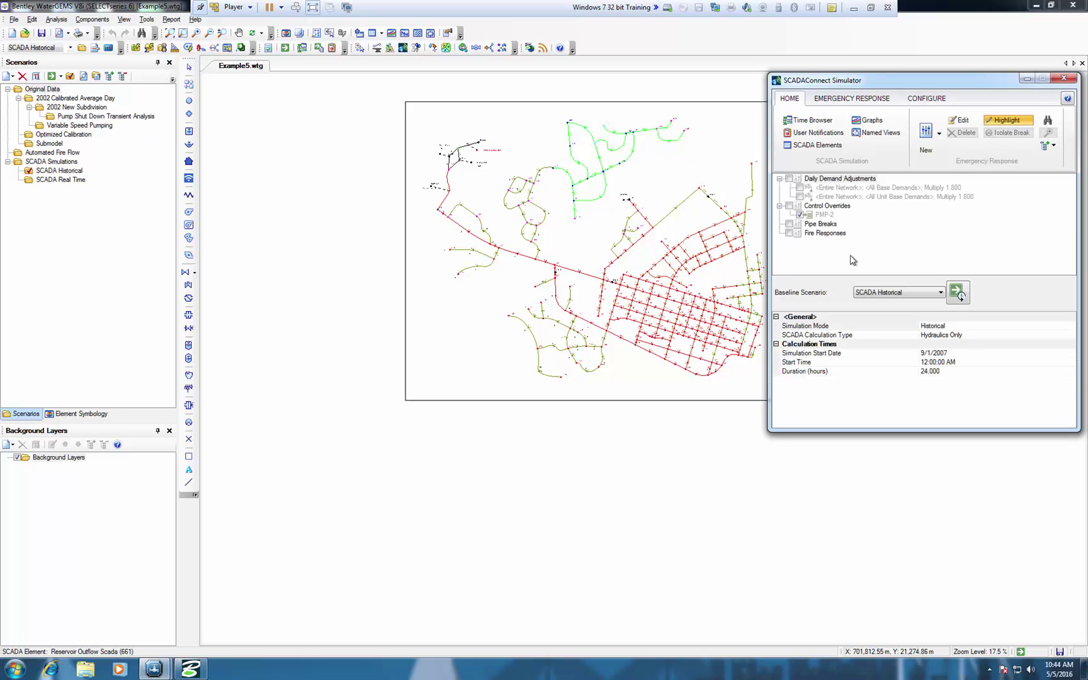
click(934, 100)
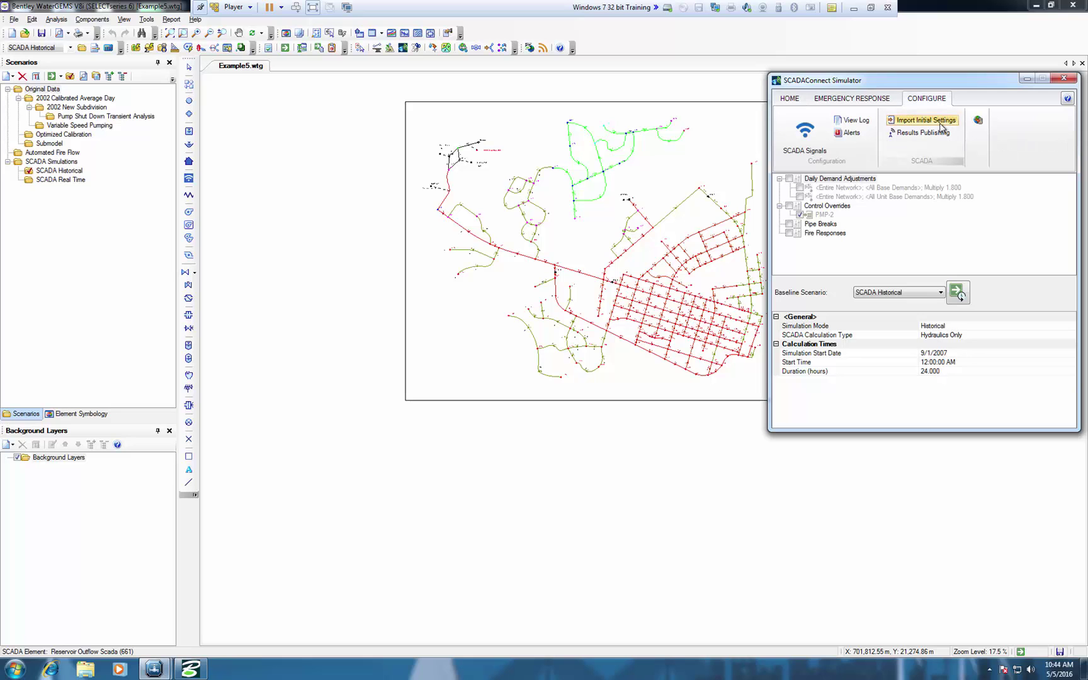
click(948, 122)
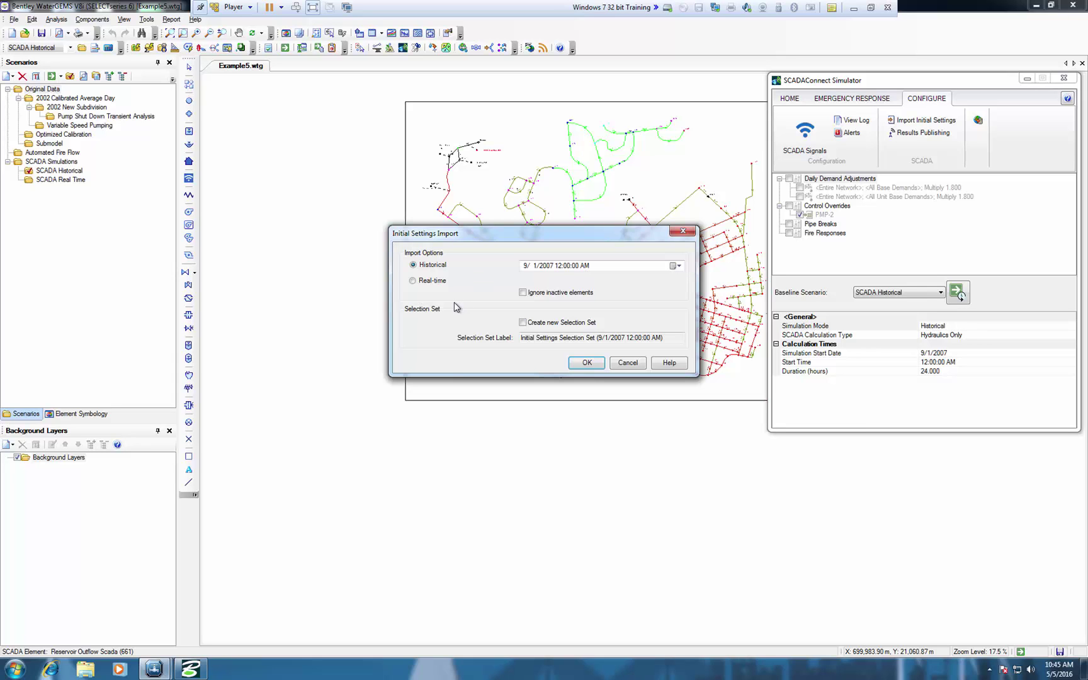
click(586, 363)
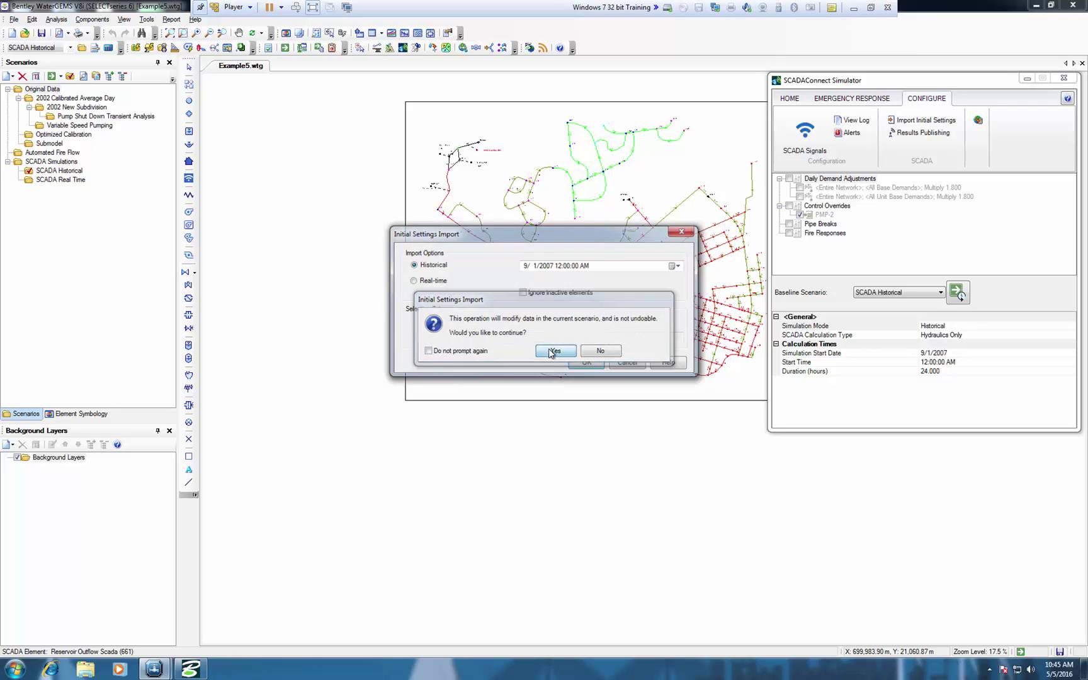
click(551, 351)
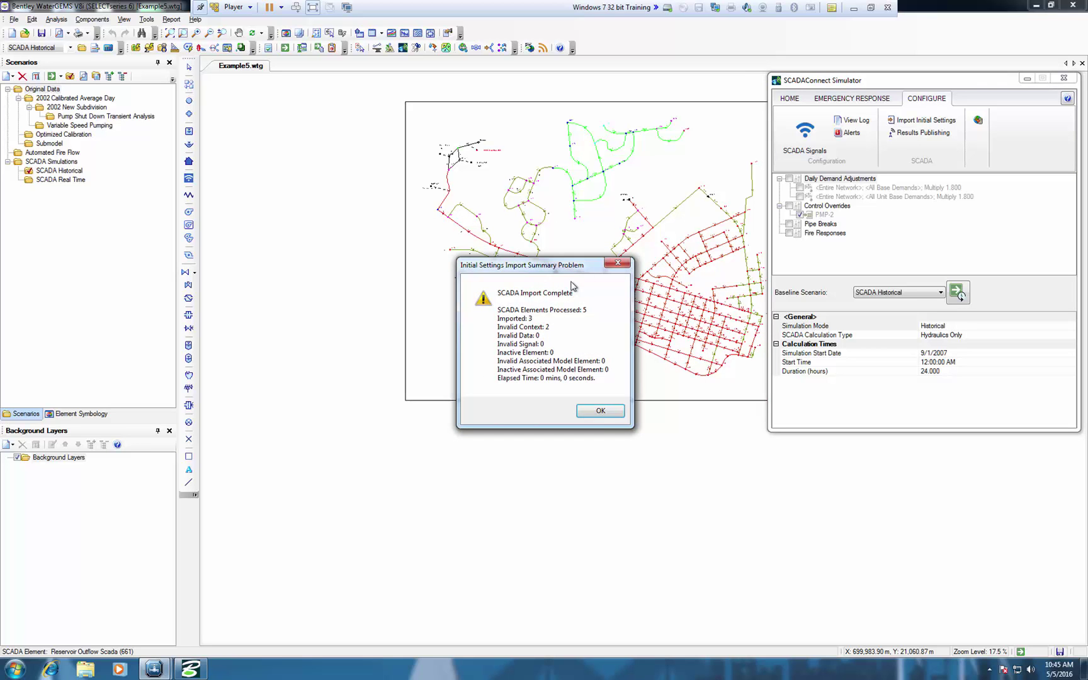
click(609, 410)
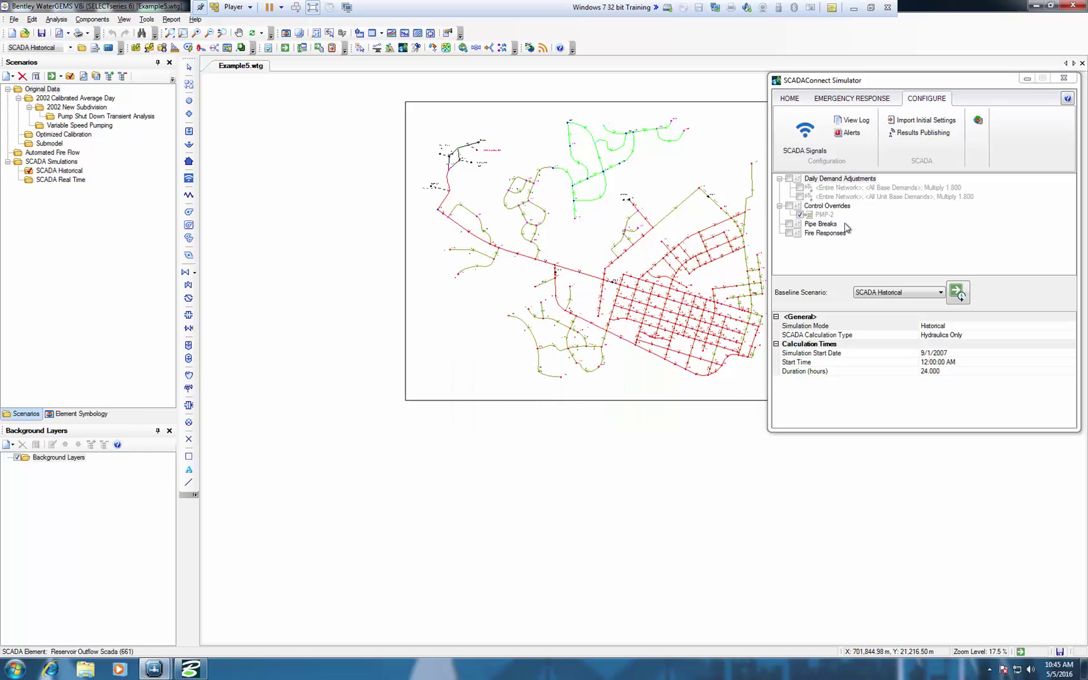
Step: Run the SCADA Historical baseline simulation and play its results in the Time Browser while viewing the AdvancedHMI display
click(955, 291)
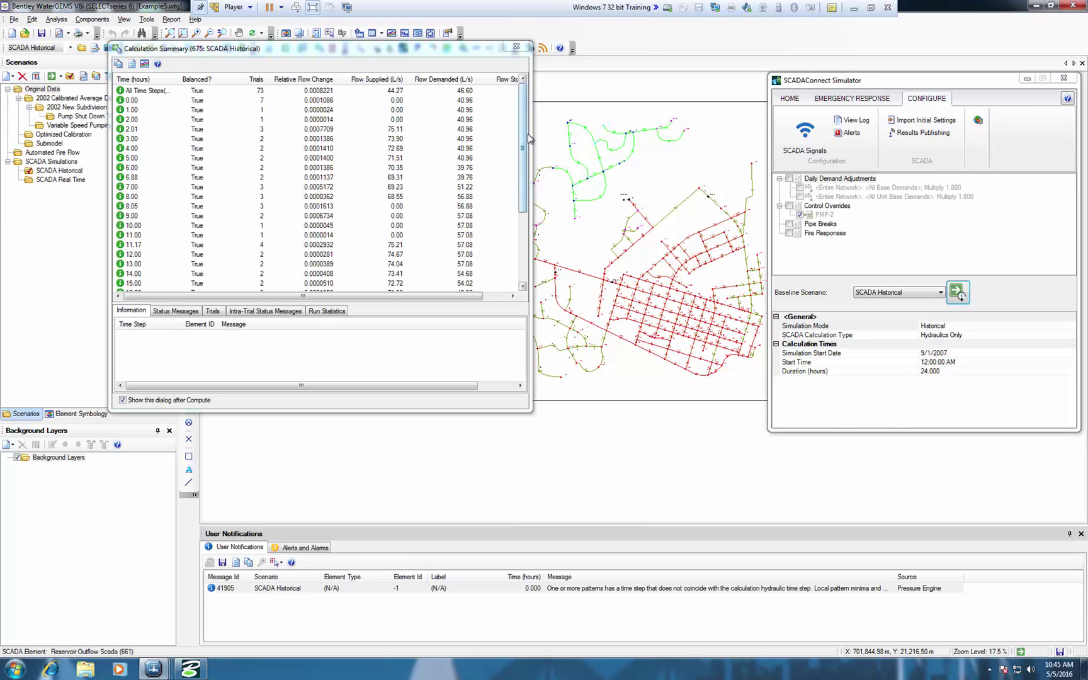
click(516, 47)
click(791, 99)
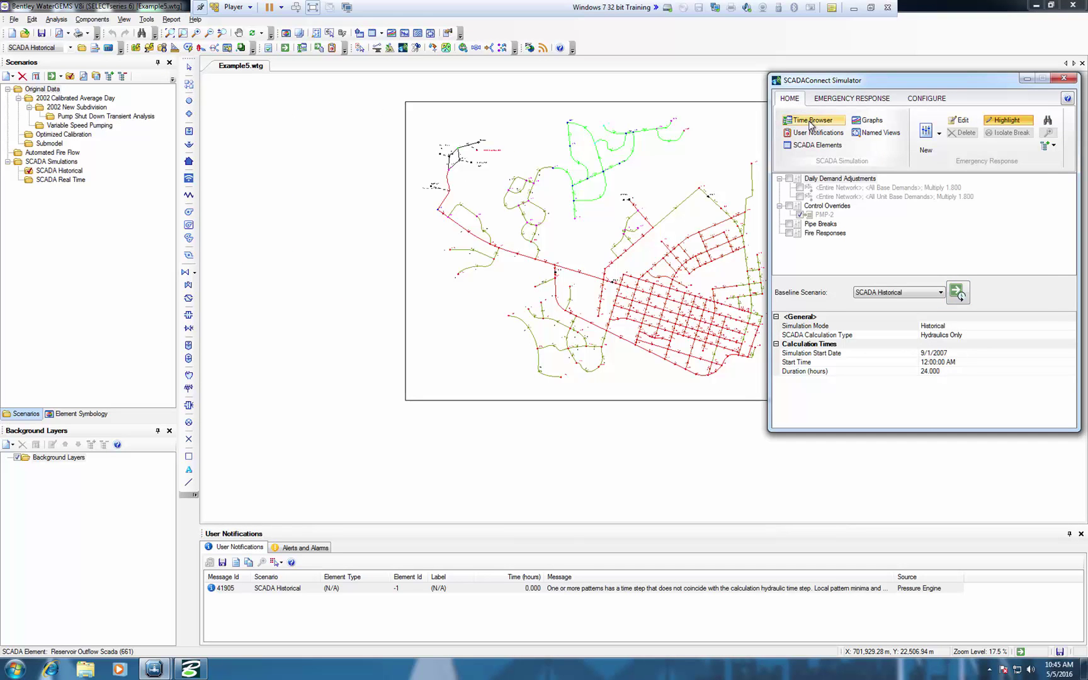
click(809, 120)
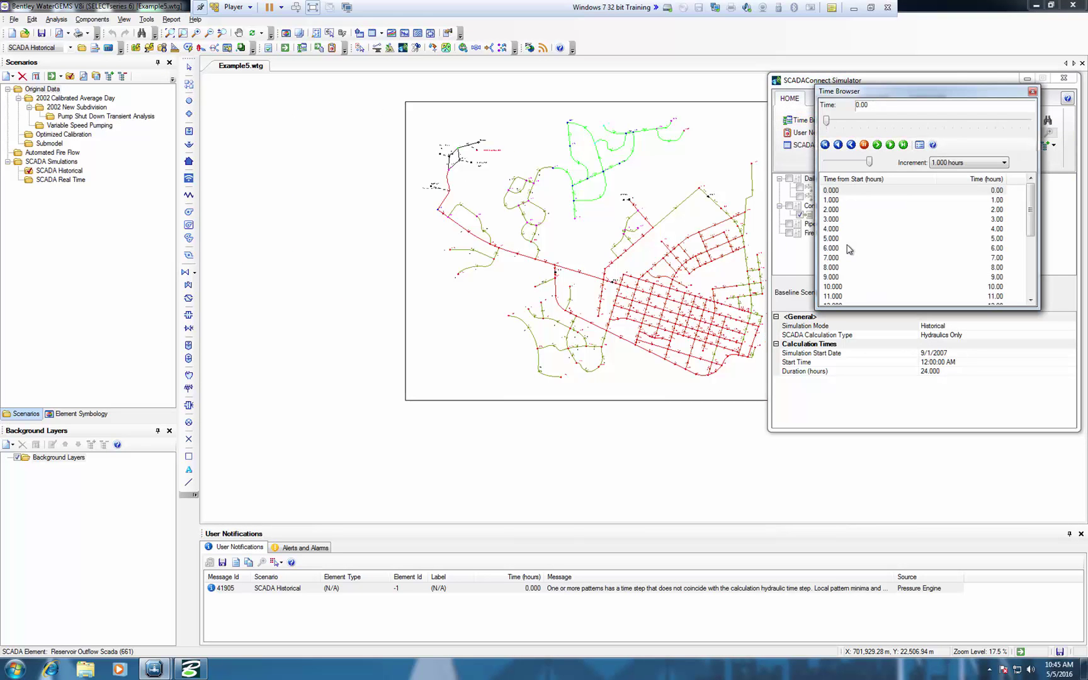
click(890, 145)
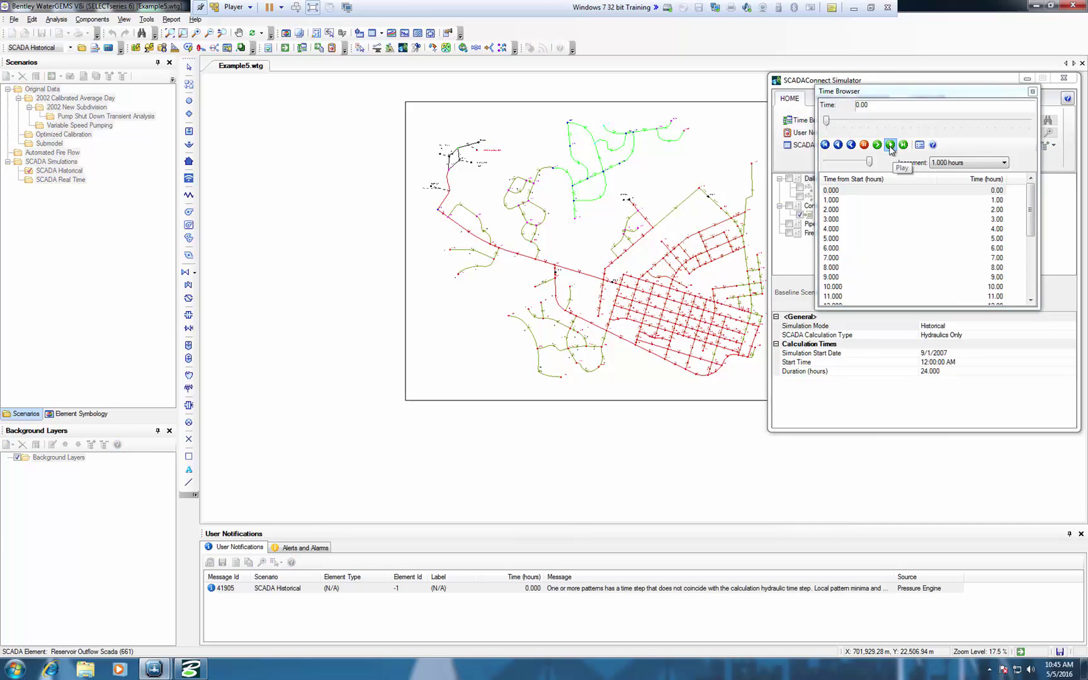
click(189, 669)
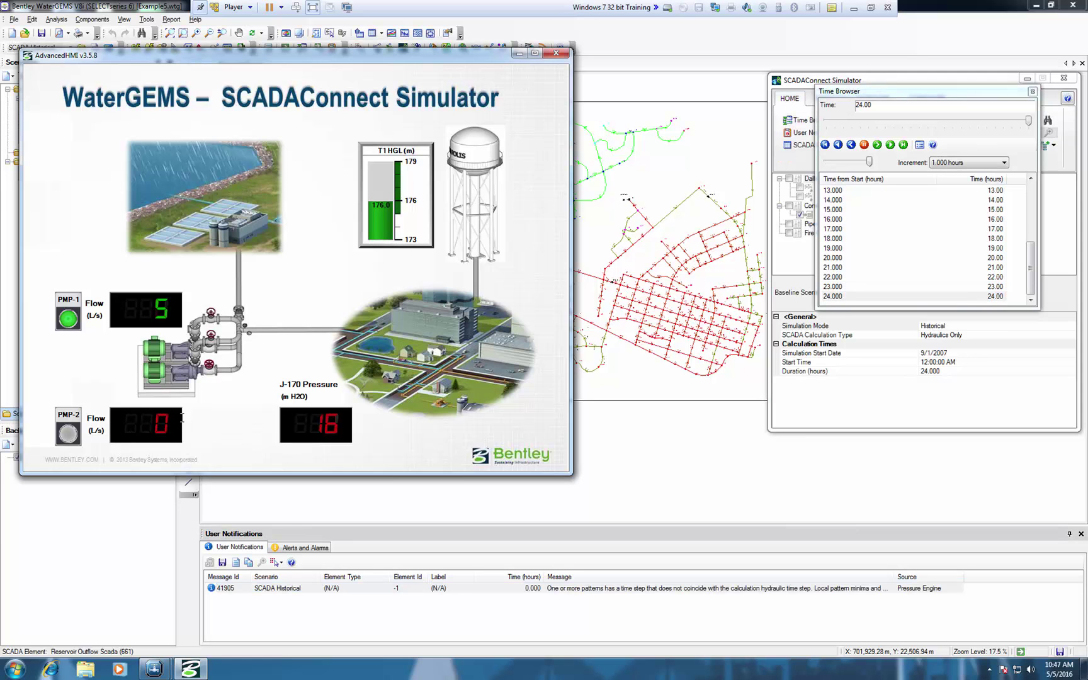
click(1032, 91)
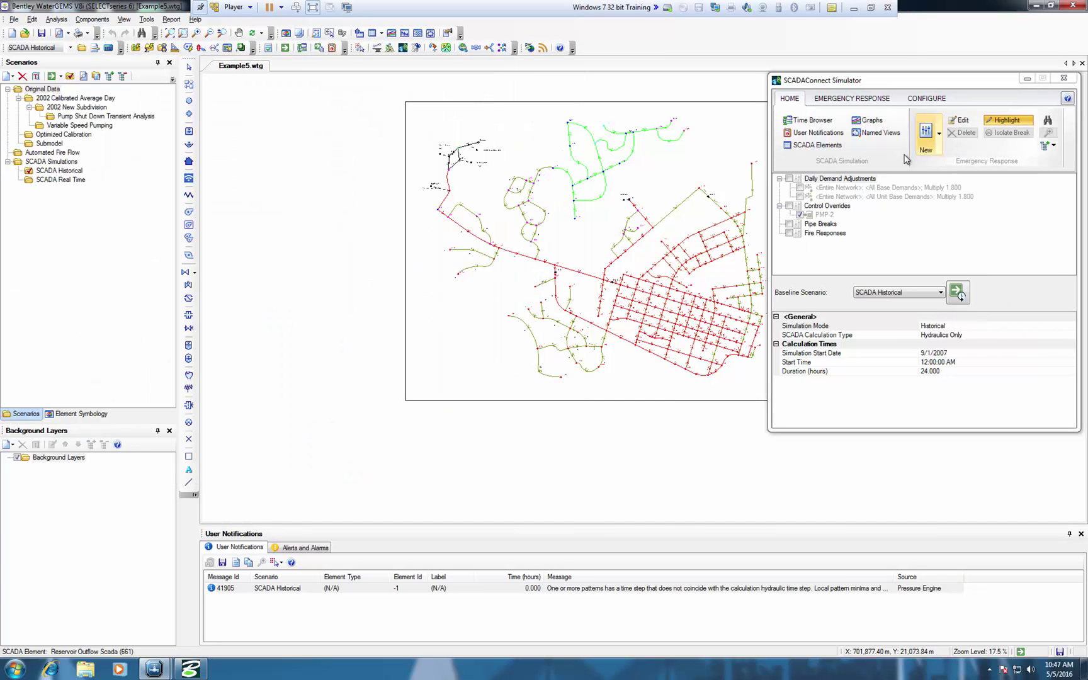
Step: Enable the daily demand adjustments for all base demands and all unit base demands, and review the demand adjustment settings
click(790, 179)
click(800, 188)
click(800, 197)
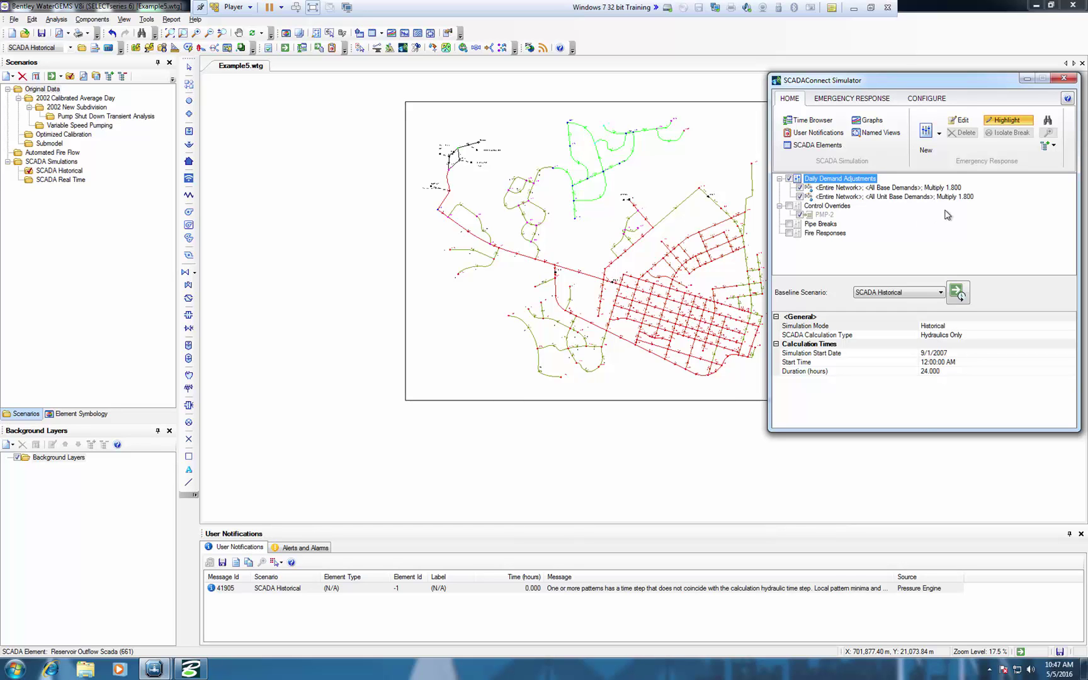
double_click(950, 189)
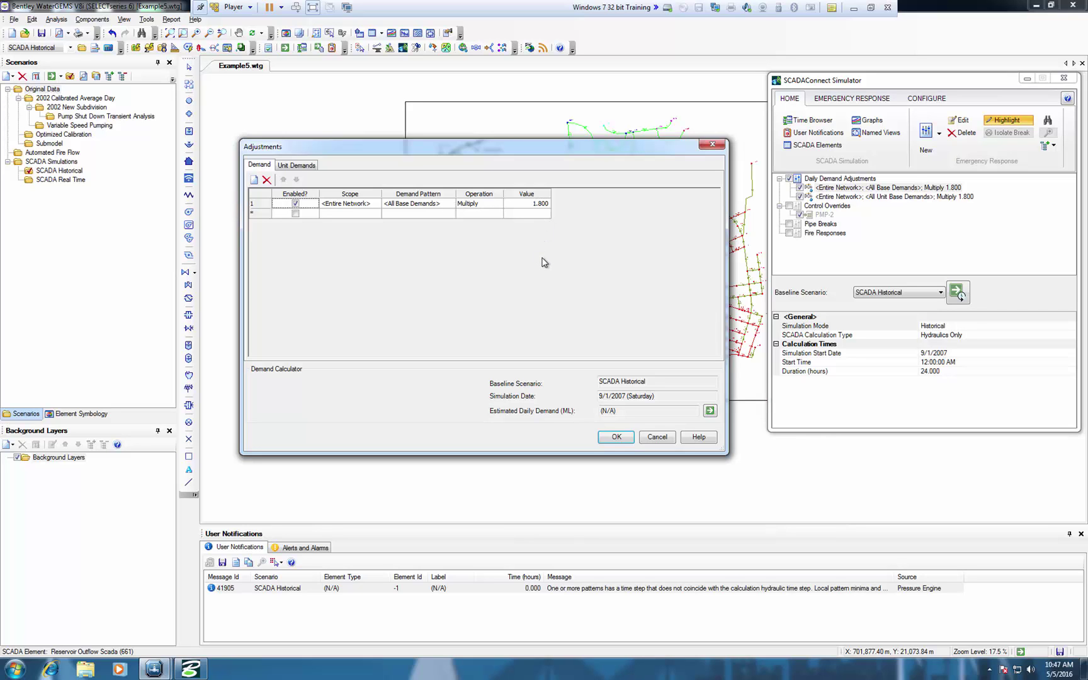
click(615, 437)
Step: Rerun the simulation with the demand adjustments active and play back the time steps while watching the AdvancedHMI display
click(809, 188)
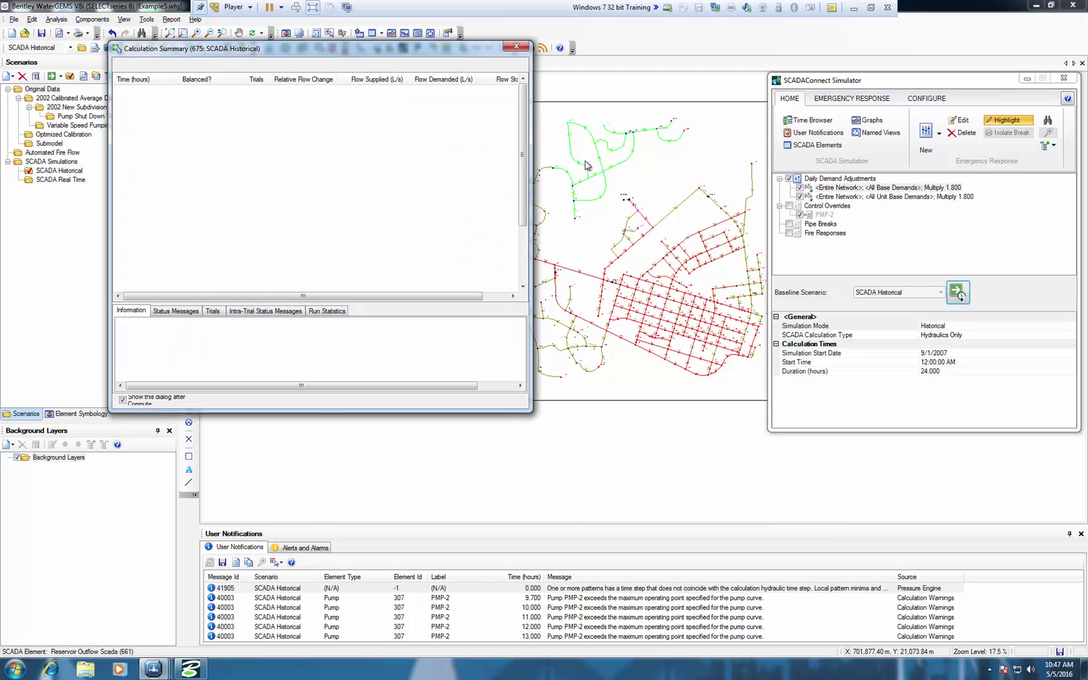
click(522, 48)
click(809, 120)
click(878, 147)
click(190, 669)
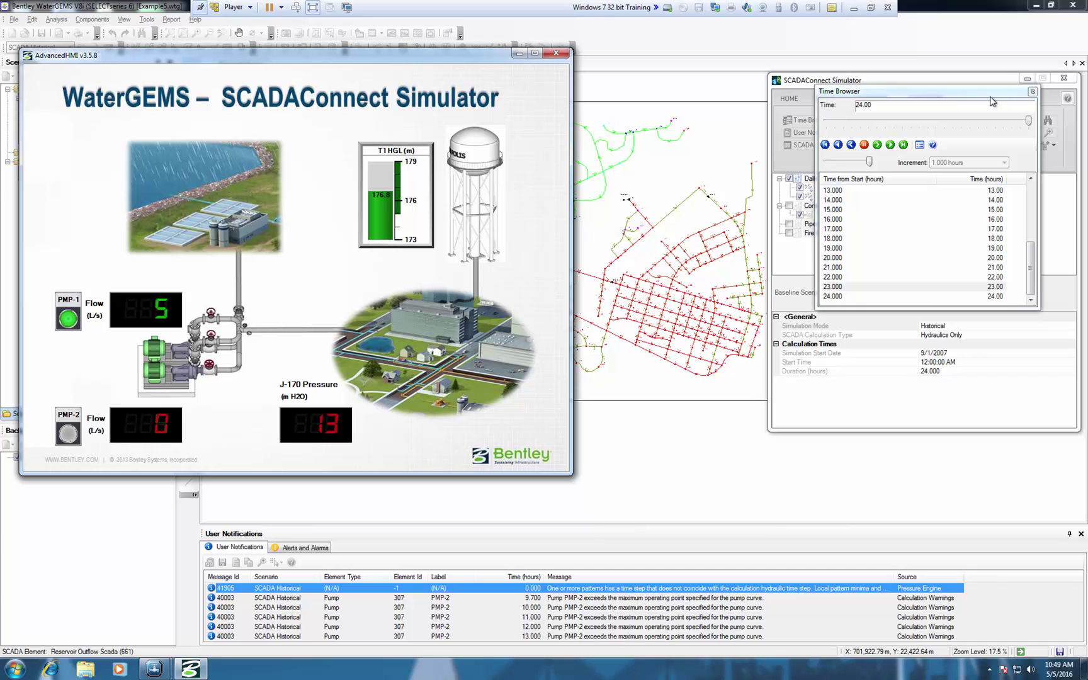
click(1033, 92)
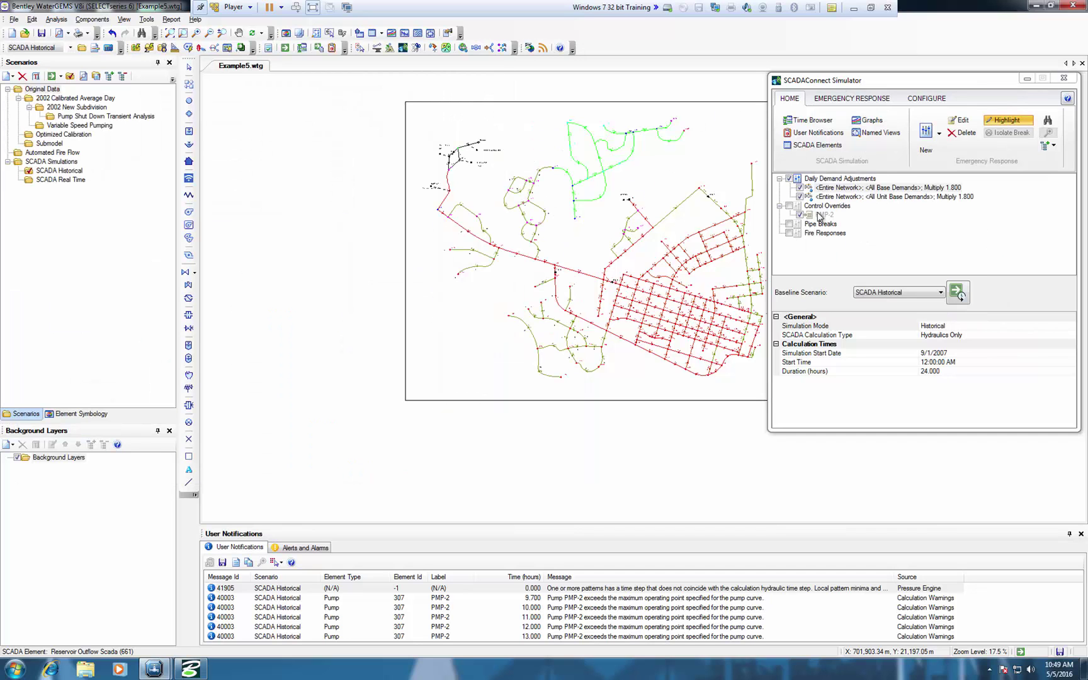
Step: Enable the control overrides and review the pump status override defined for PMP-2
click(789, 206)
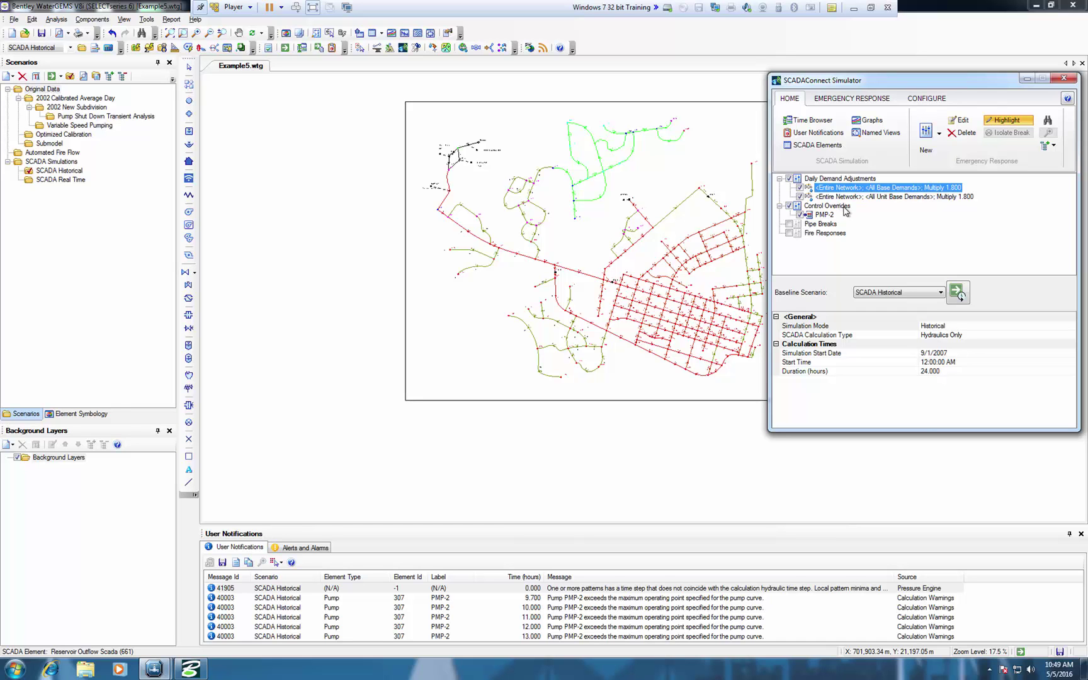
double_click(826, 216)
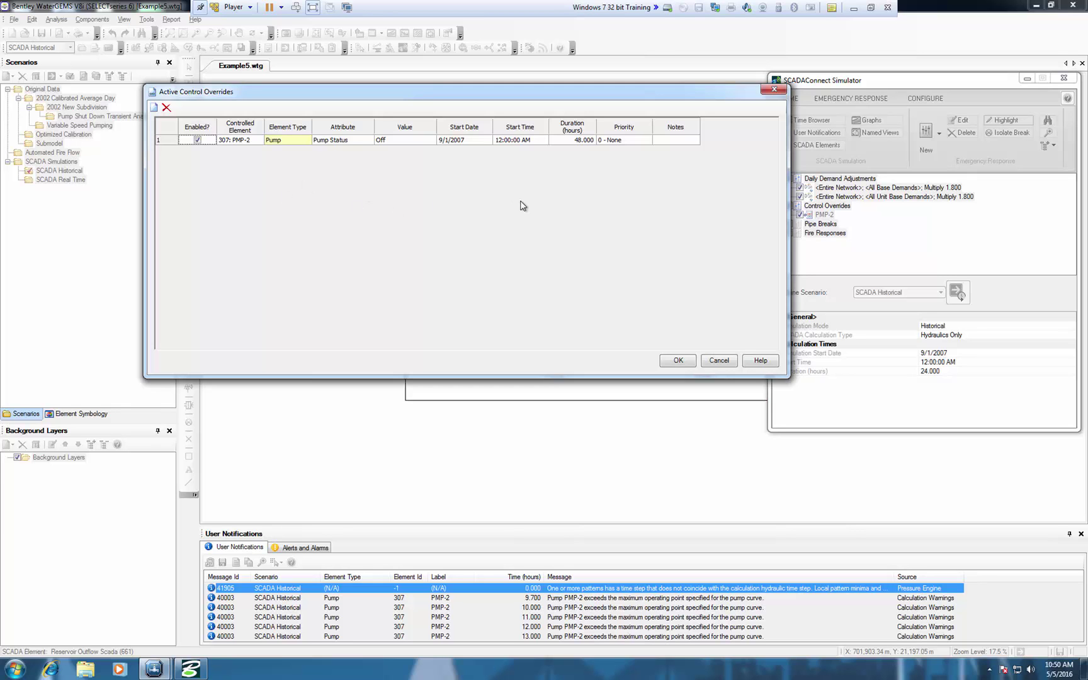
click(678, 360)
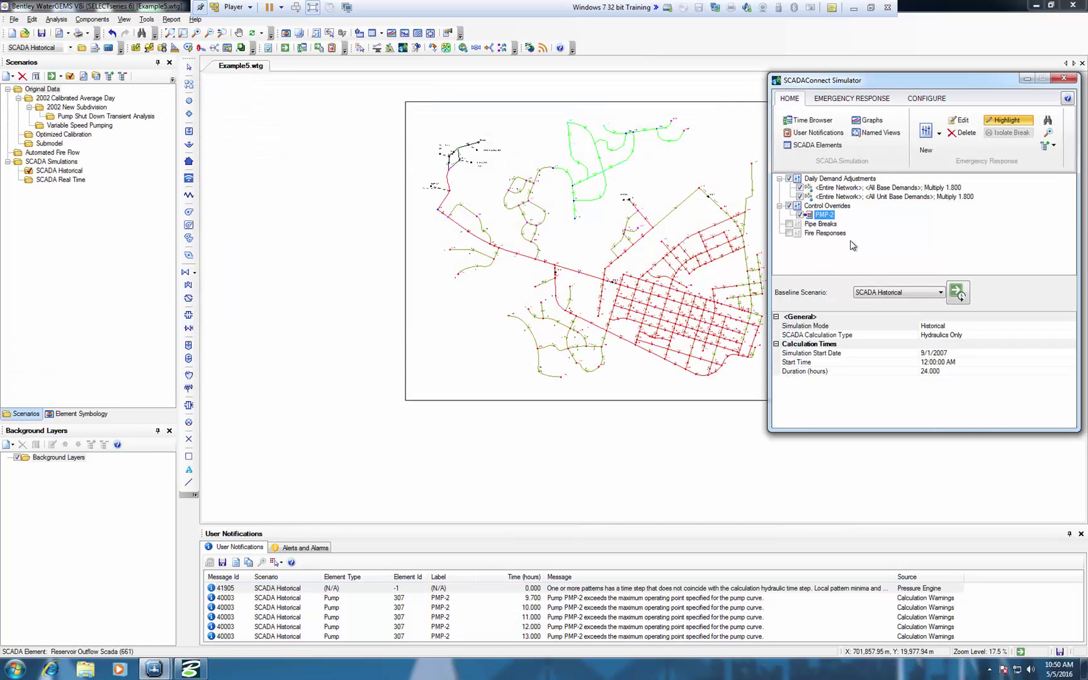
Step: Run the simulation with the PMP-2 override active and start playing its results alongside the AdvancedHMI display
click(957, 291)
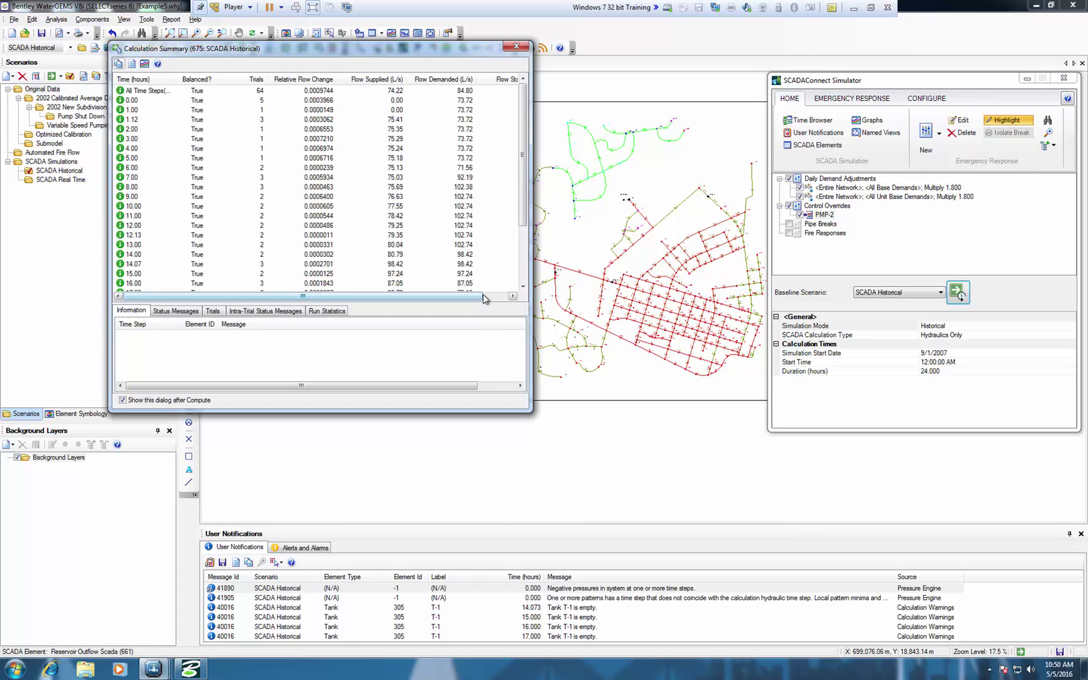
click(518, 48)
click(826, 123)
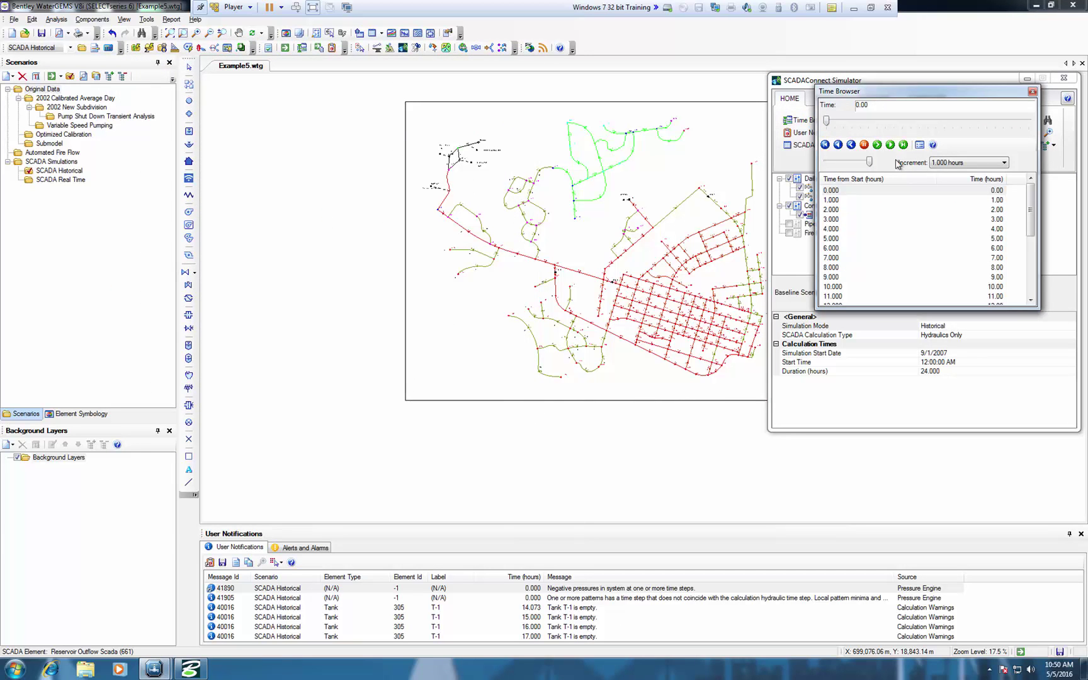
click(227, 589)
click(191, 668)
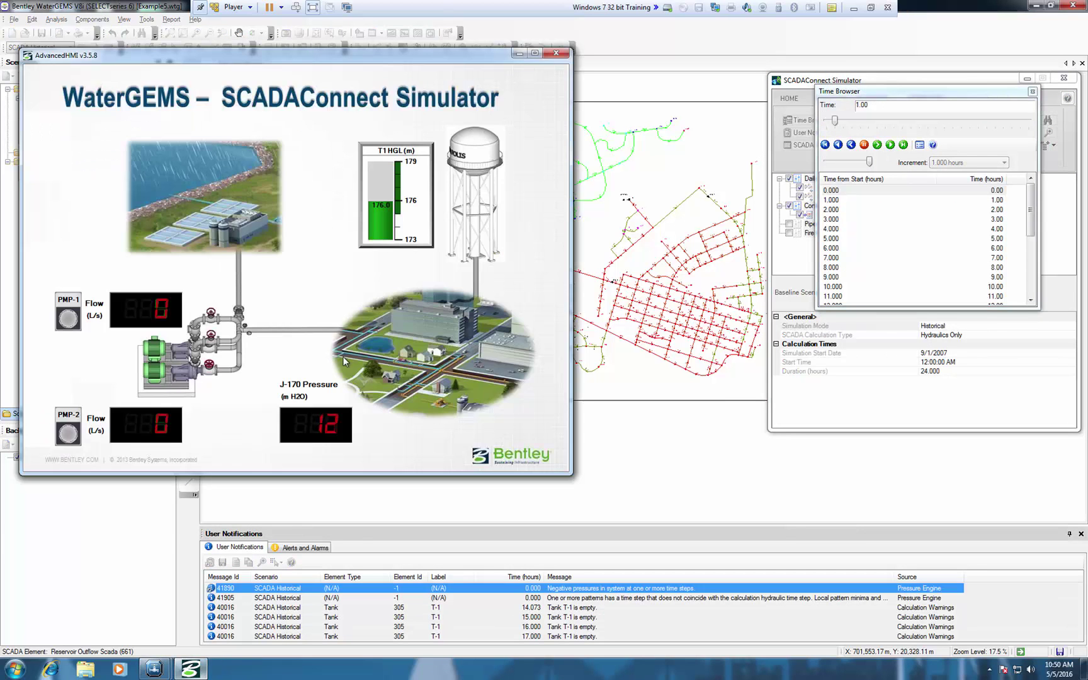